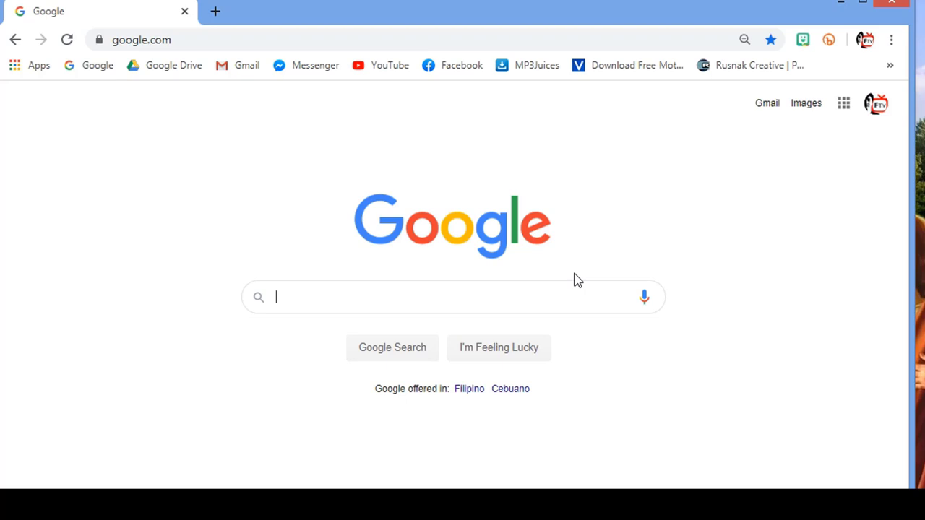
Search Google for 'meet attendance chrome extension', correcting a typo in the query.
click(388, 297)
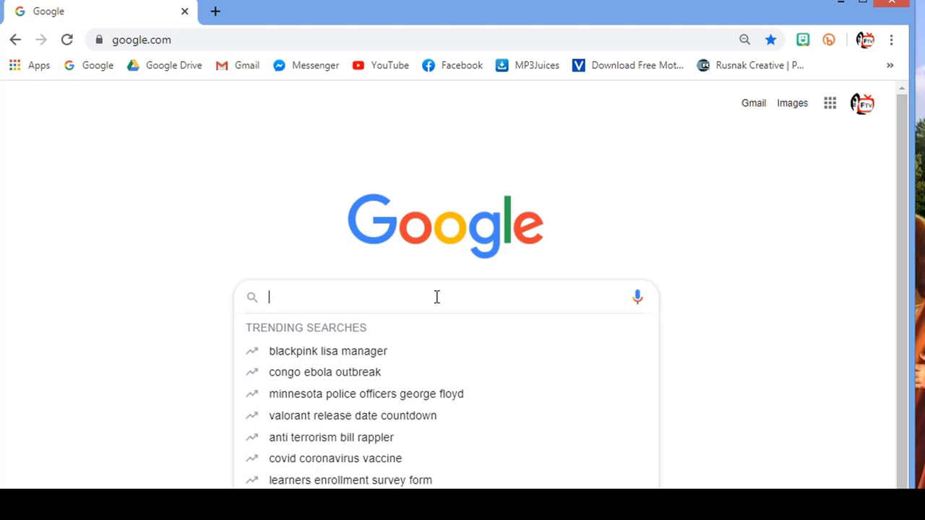
text(me)
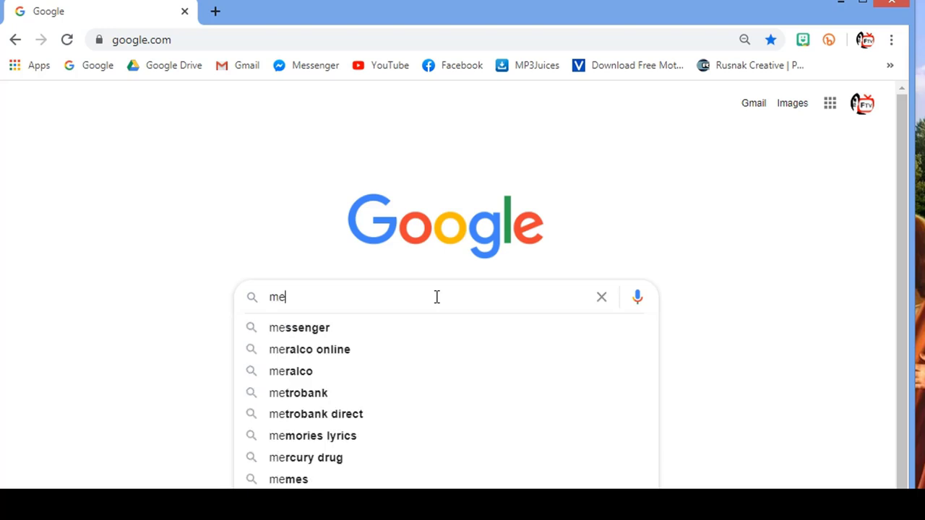
text(et atte)
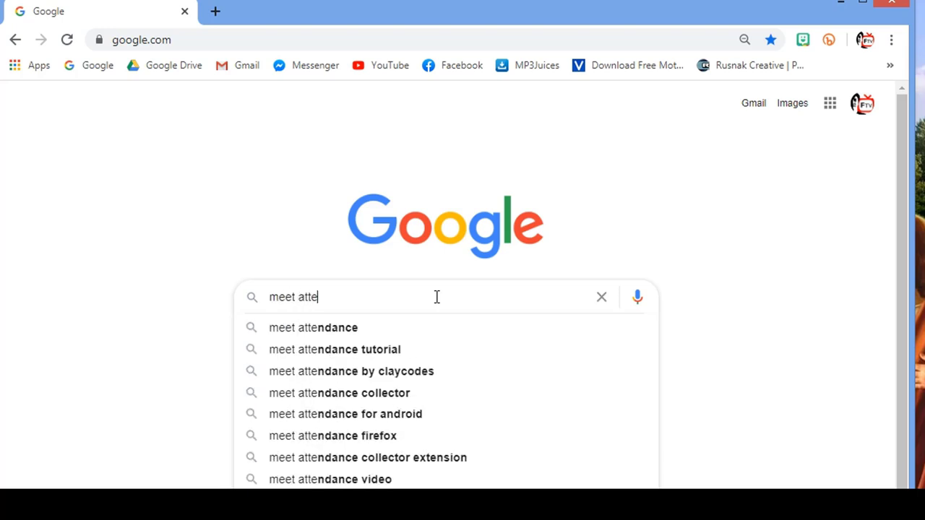
text(nfan)
key(BackSpace)
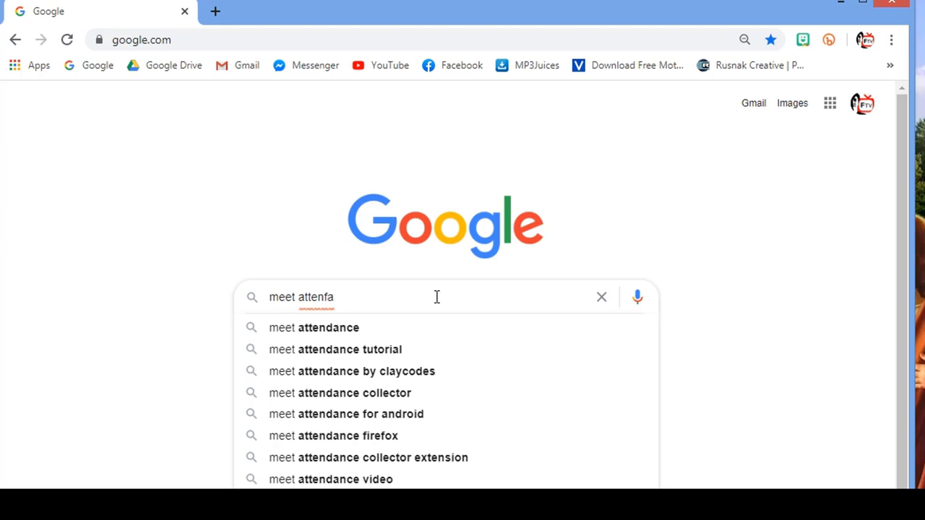
key(BackSpace)
key(BackSpace)
text(dance c)
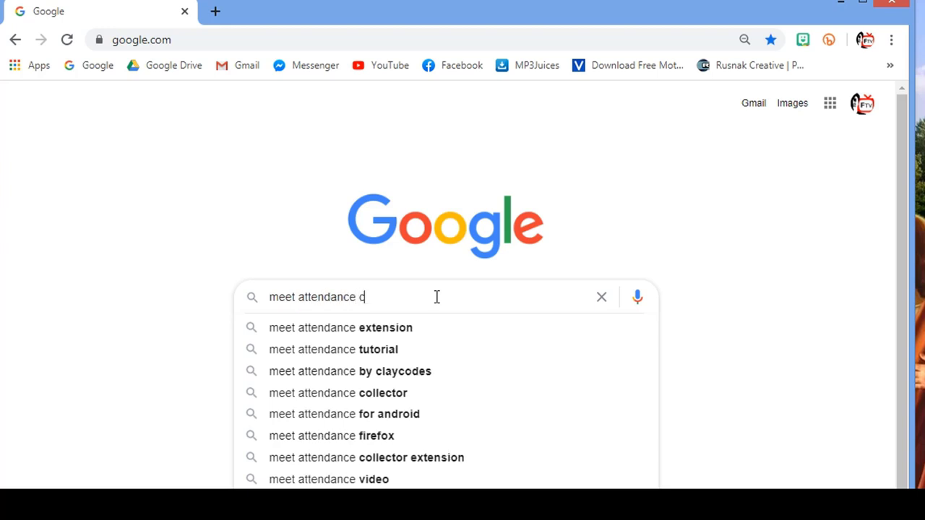
text(hrome)
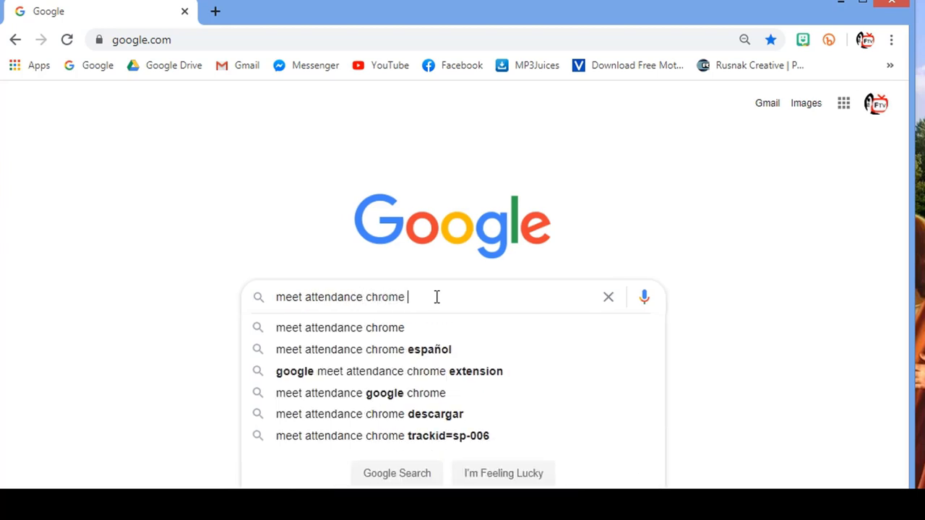
text( e)
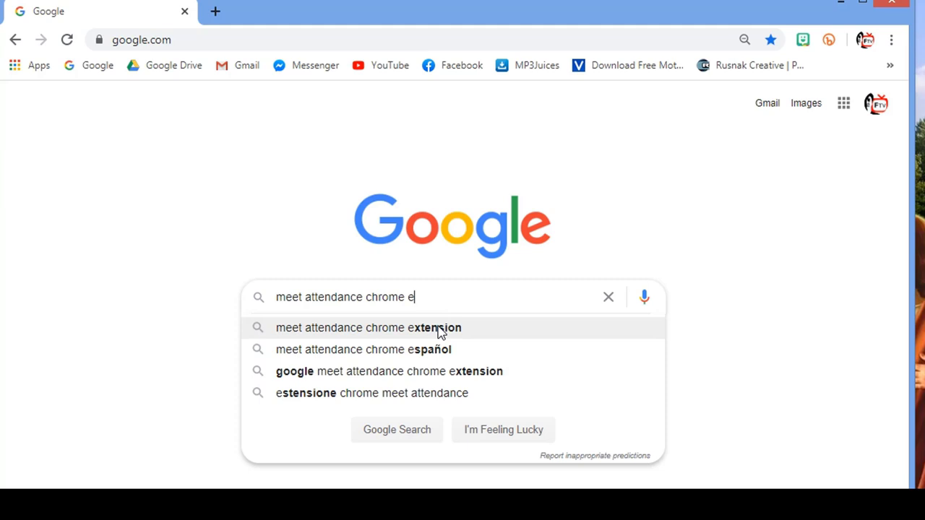
click(437, 331)
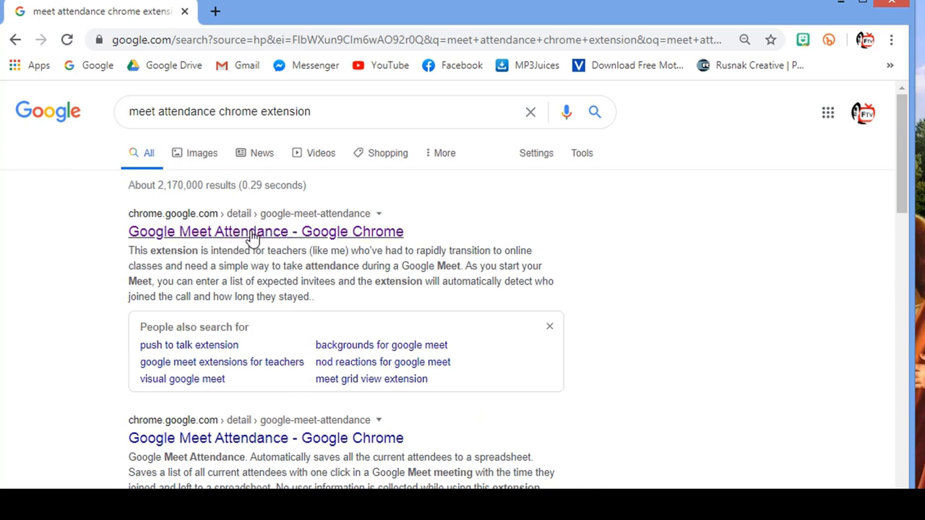
Open the 'Google Meet Attendance - Google Chrome' result and look over its store page.
click(251, 232)
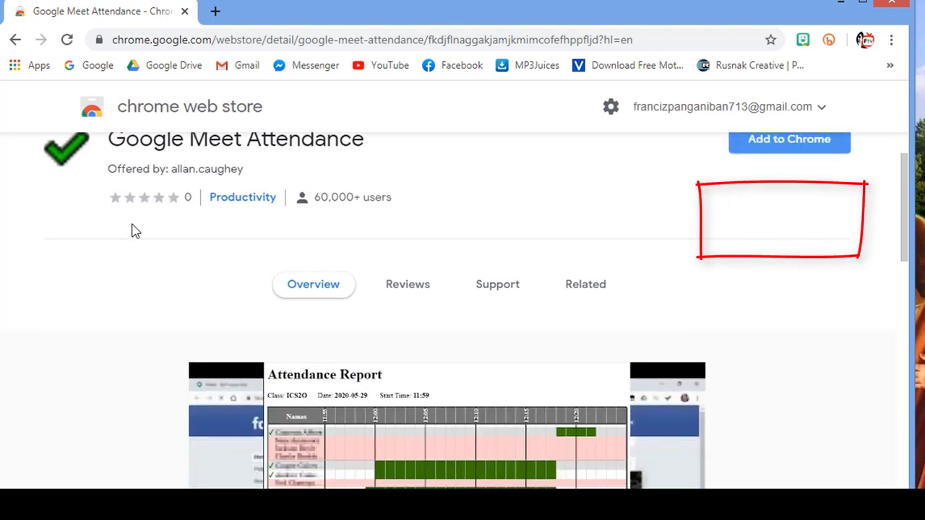
scroll(312, 293, down, 2)
scroll(341, 293, up, 2)
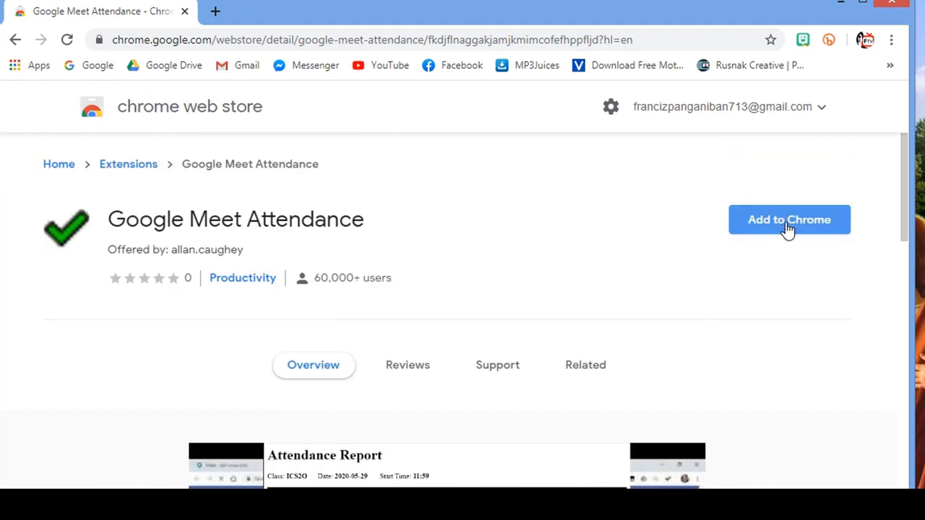
Add Google Meet Attendance to Chrome and confirm adding the extension.
click(787, 228)
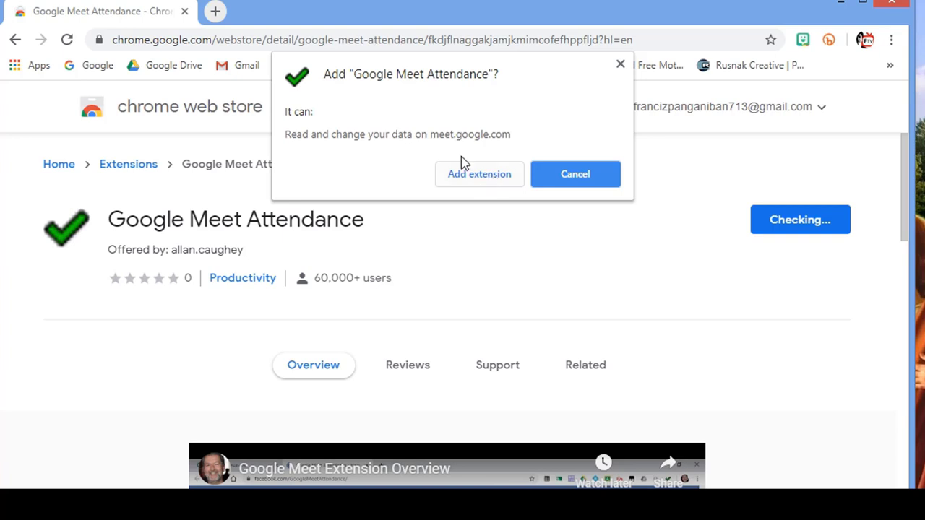
click(473, 177)
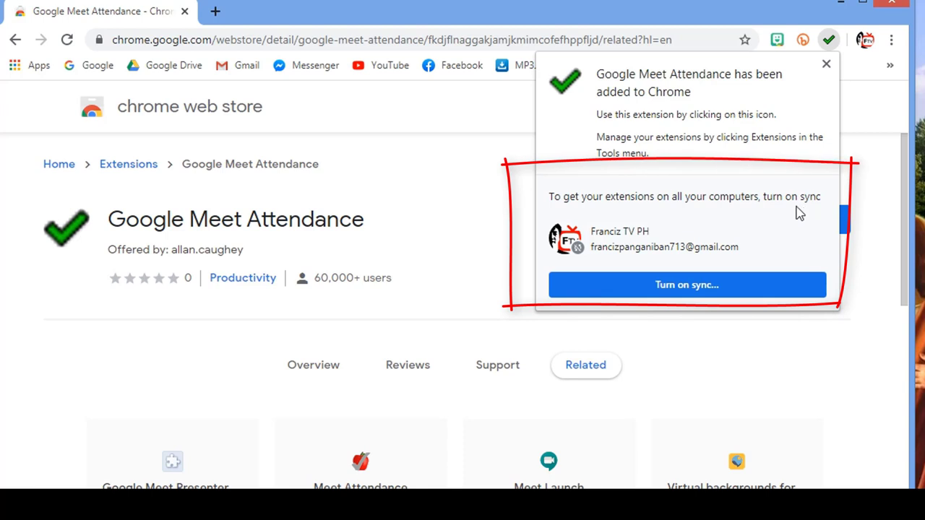
Answer and close the 'Turn on sync?' prompt that follows the install.
click(714, 290)
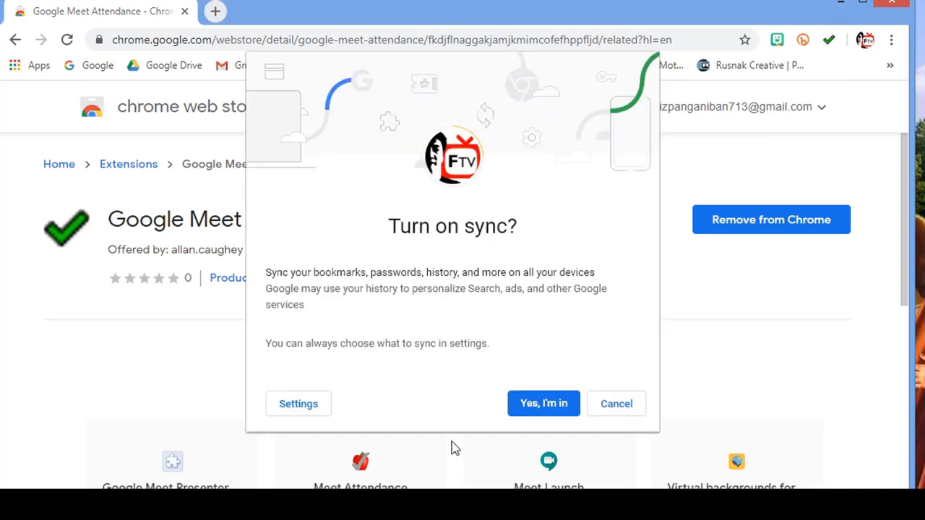
click(540, 406)
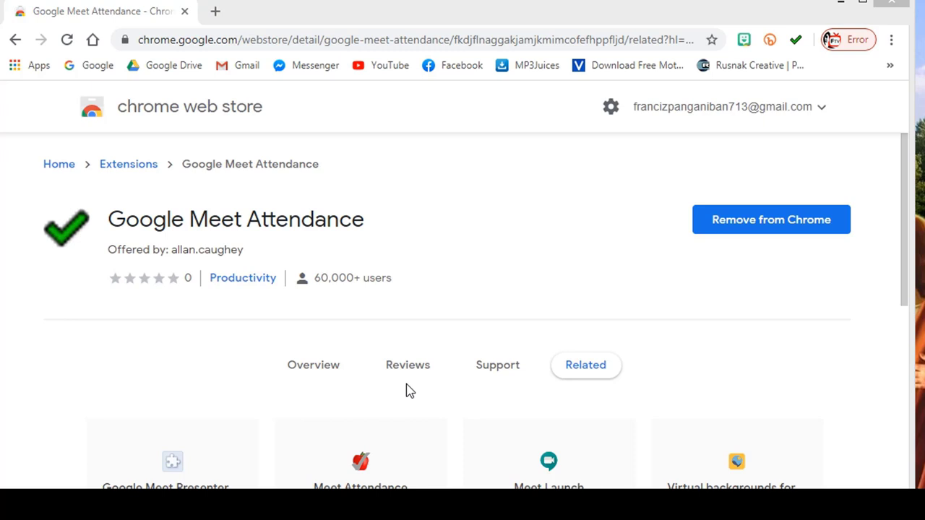
Open the extension's 'Help! How do I use this?' page, then close that tab.
click(795, 44)
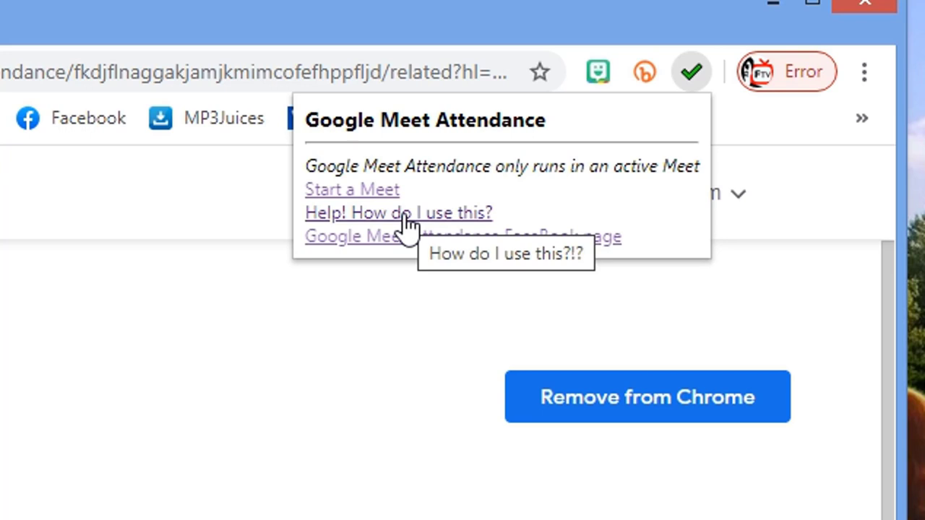
click(376, 218)
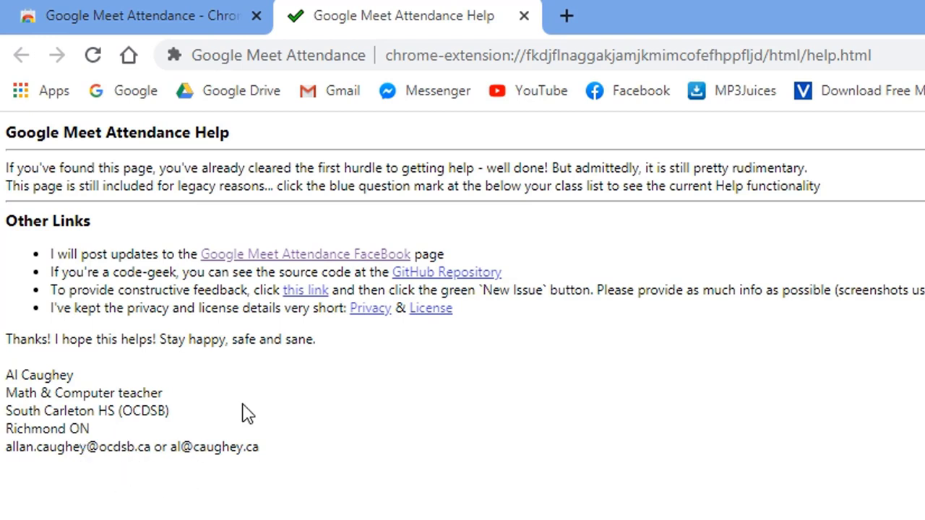
key(ctrl+w)
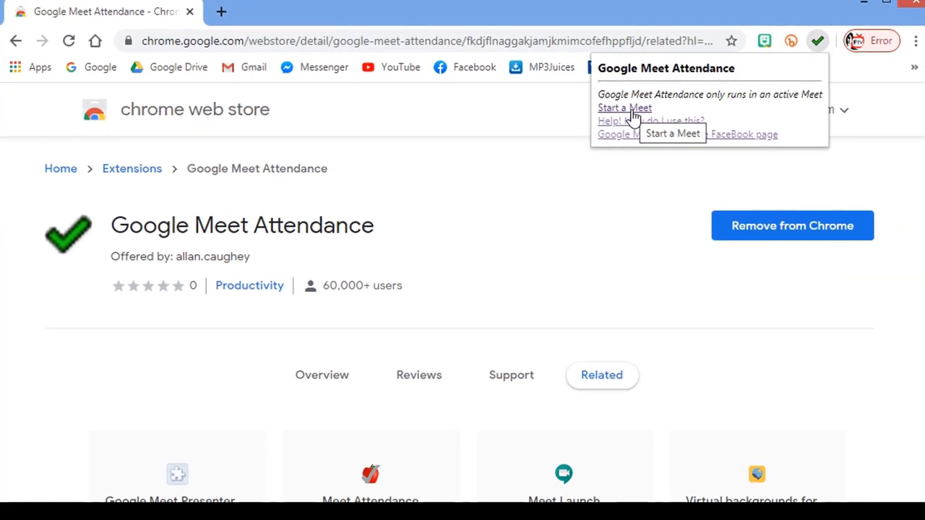
Start a new meeting from the extension and have the guest account ask to join.
click(631, 113)
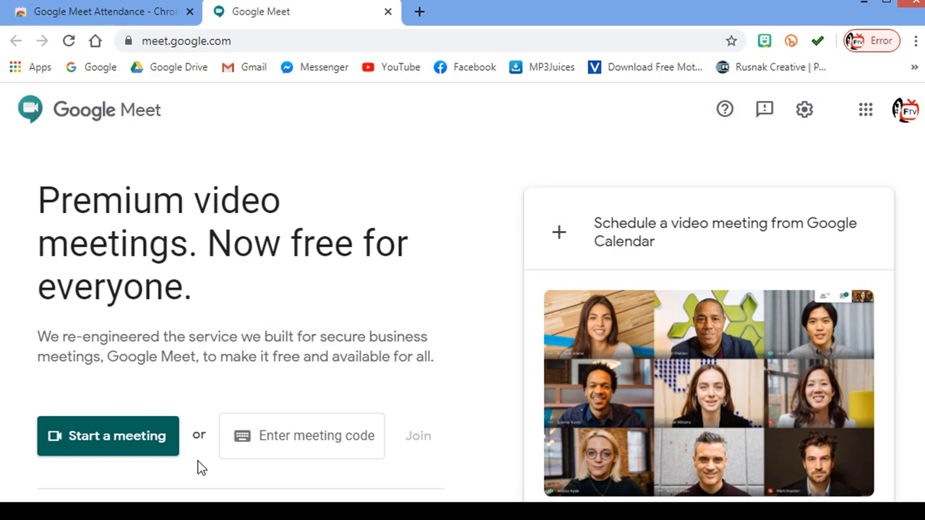
click(126, 437)
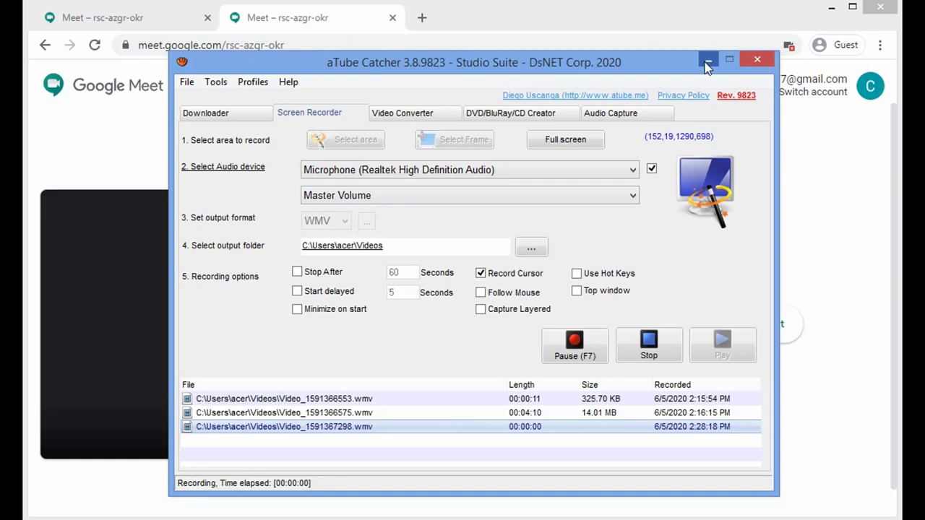
click(705, 62)
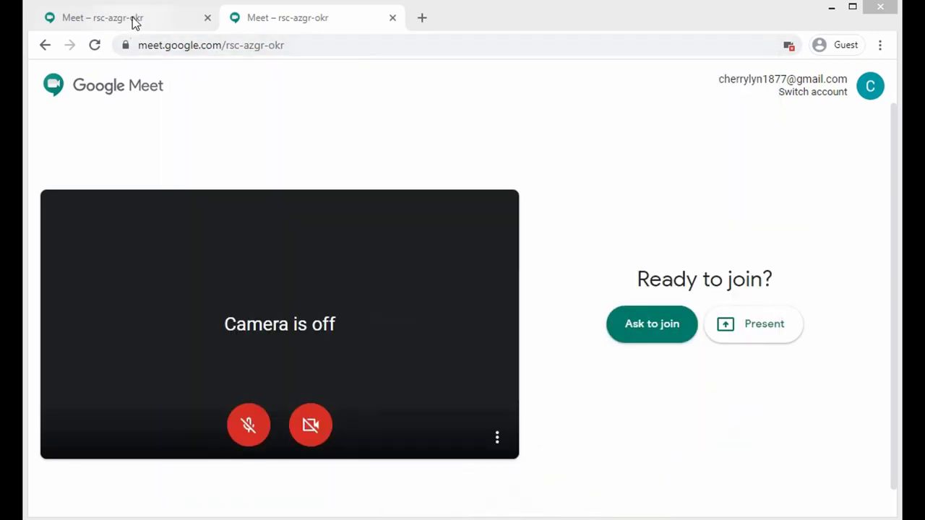
click(654, 329)
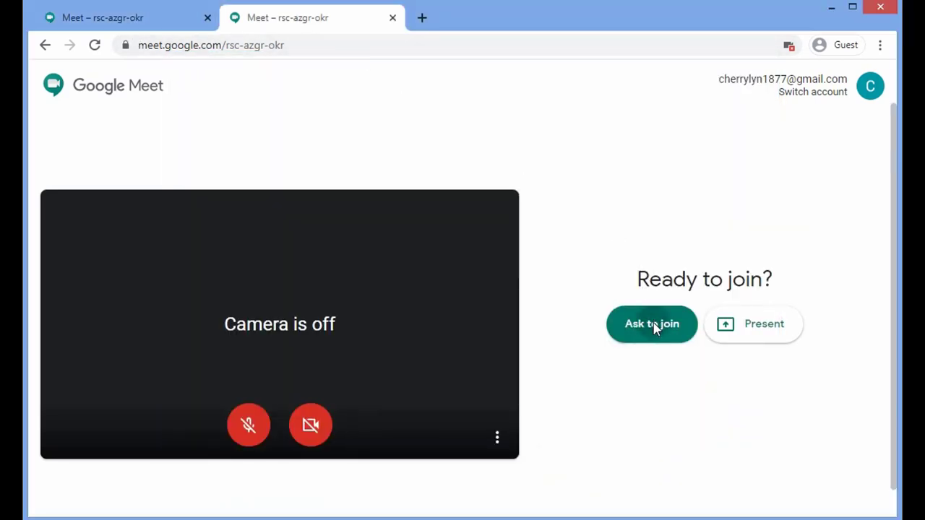
click(173, 23)
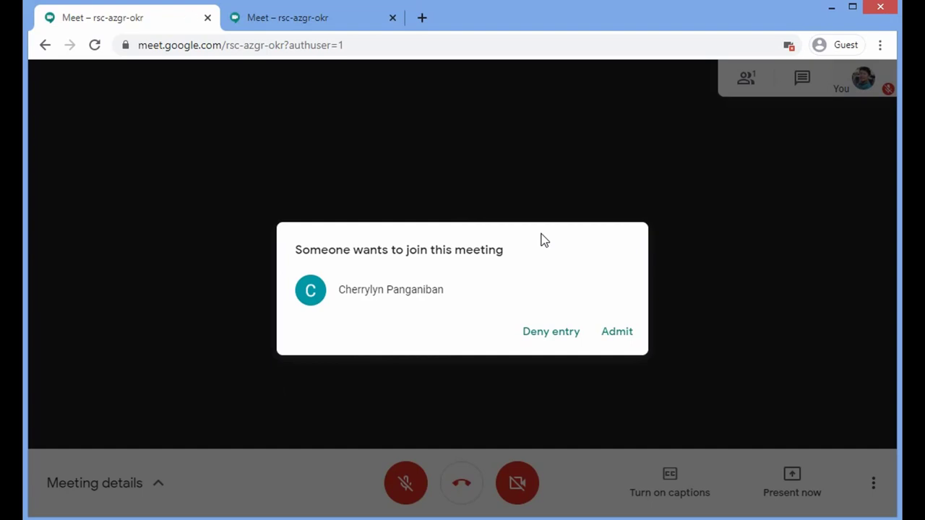
Admit the waiting participant and show the list of everyone in the call.
click(618, 339)
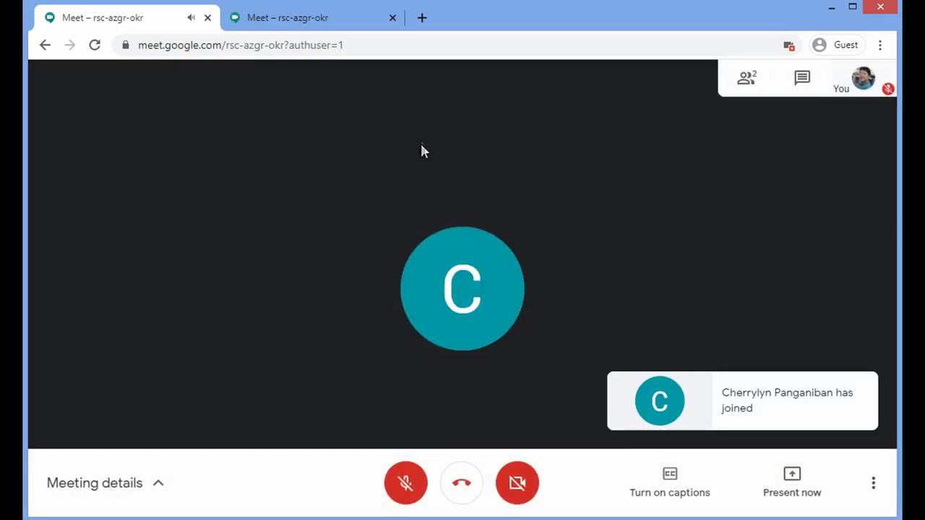
click(282, 18)
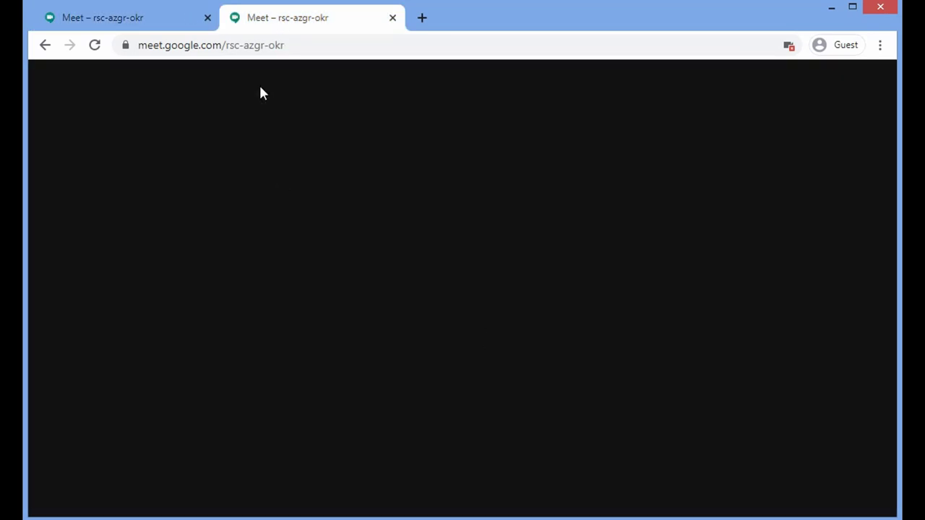
click(173, 19)
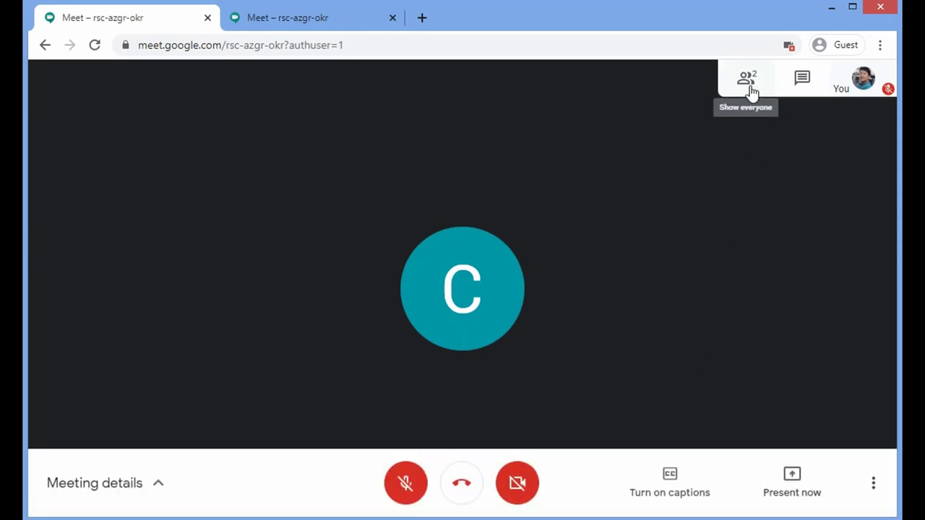
click(751, 92)
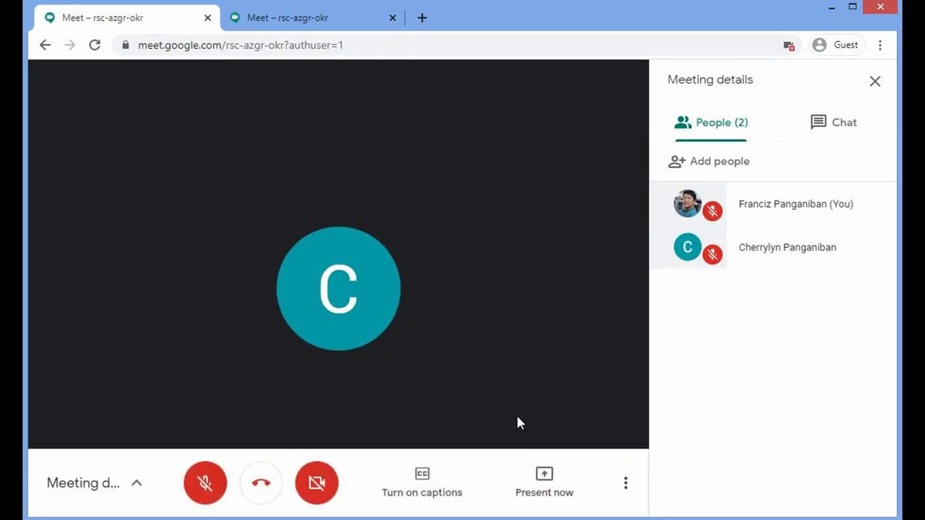
click(322, 27)
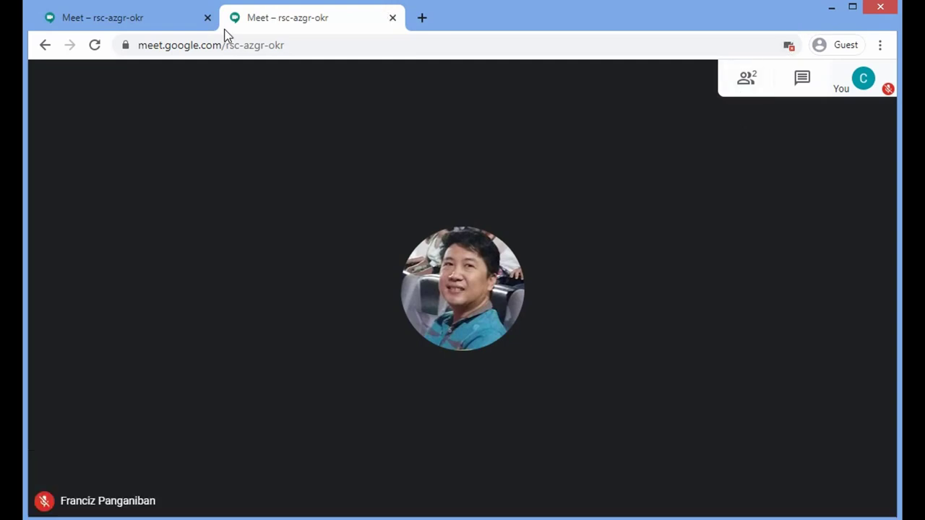
click(169, 21)
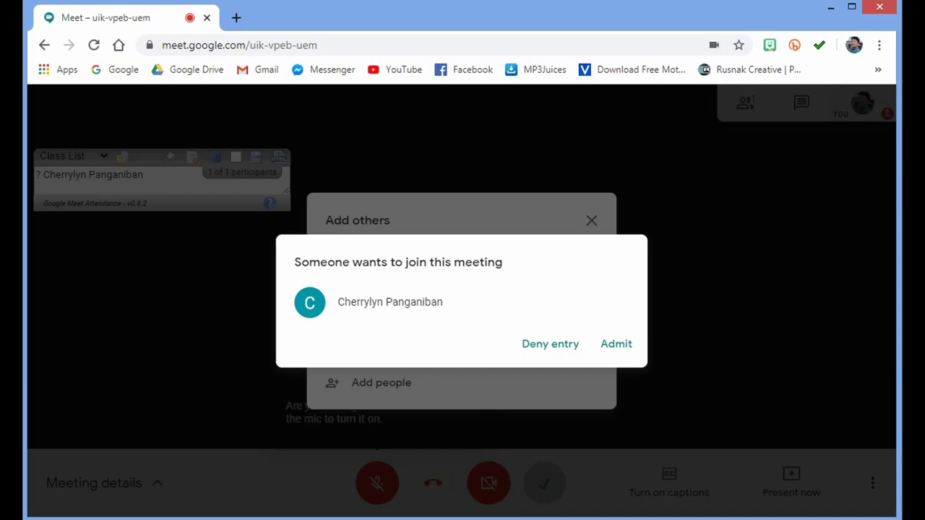
Admit the next join request, close the Add others panel, and hide the attendance overlay.
click(621, 352)
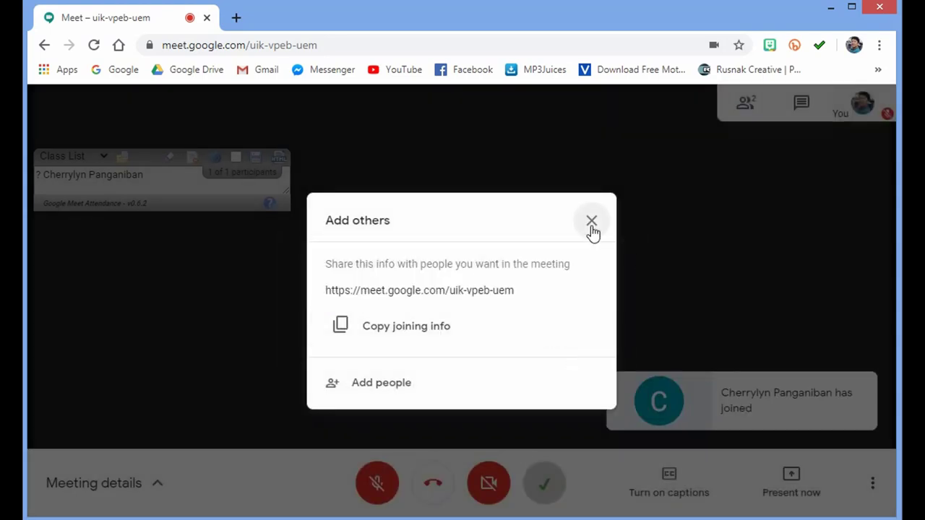
click(592, 224)
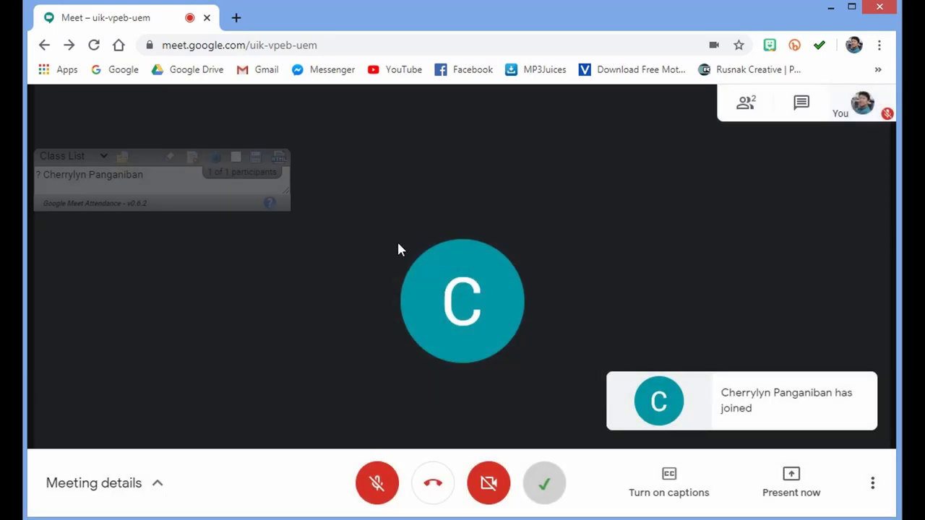
click(545, 494)
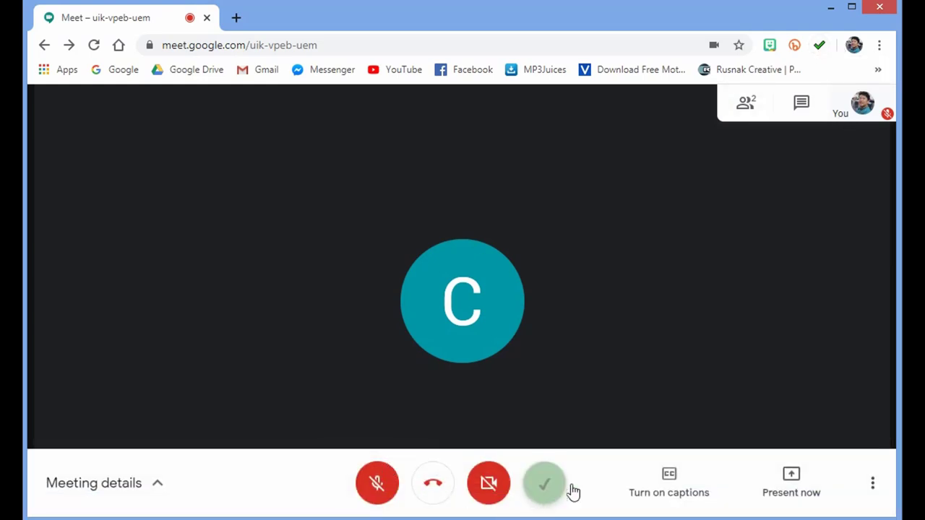
Look at the guest's window, return to the host call, and re-enable attendance tracking.
key(alt+Tab)
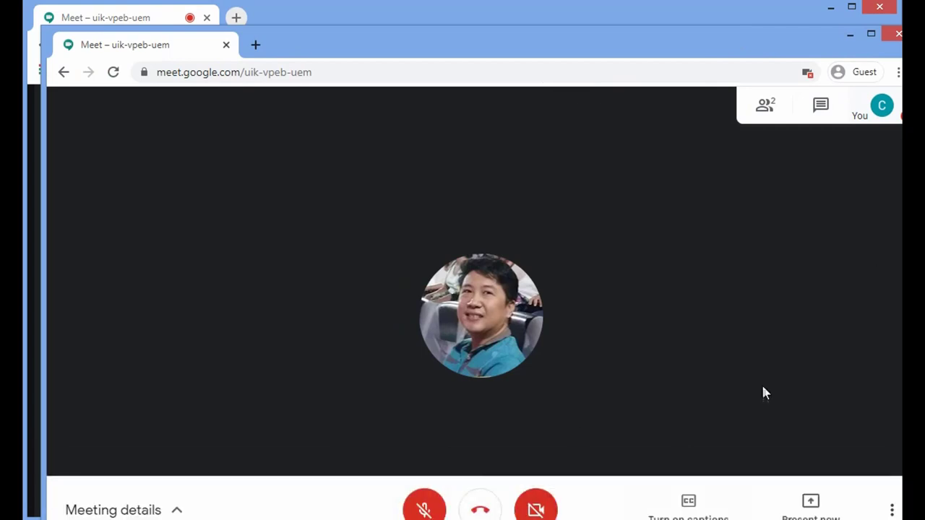
click(809, 17)
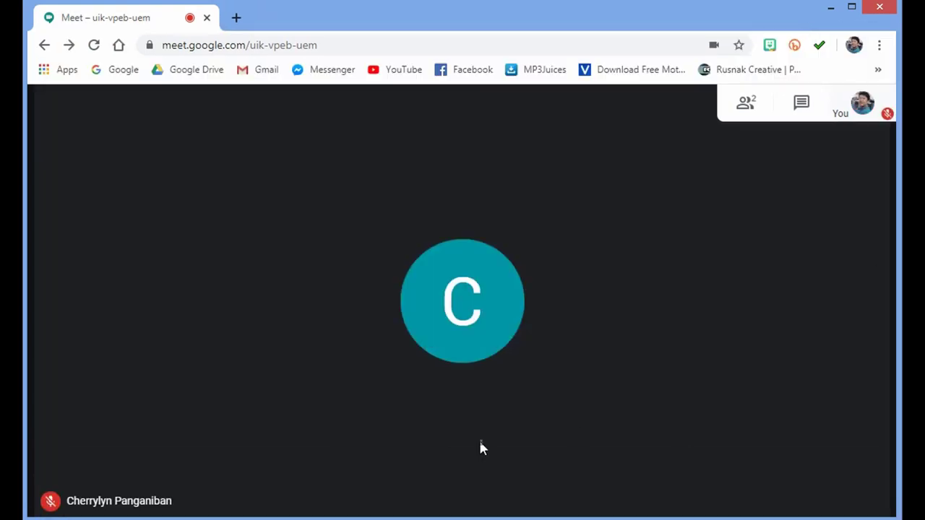
click(551, 487)
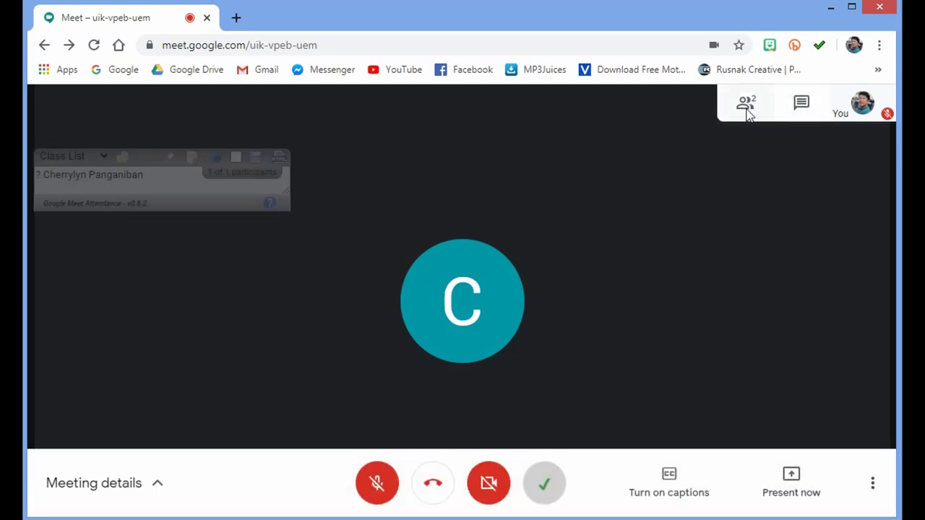
Show the meeting's participant list and open the file picker for a saved class list.
click(747, 109)
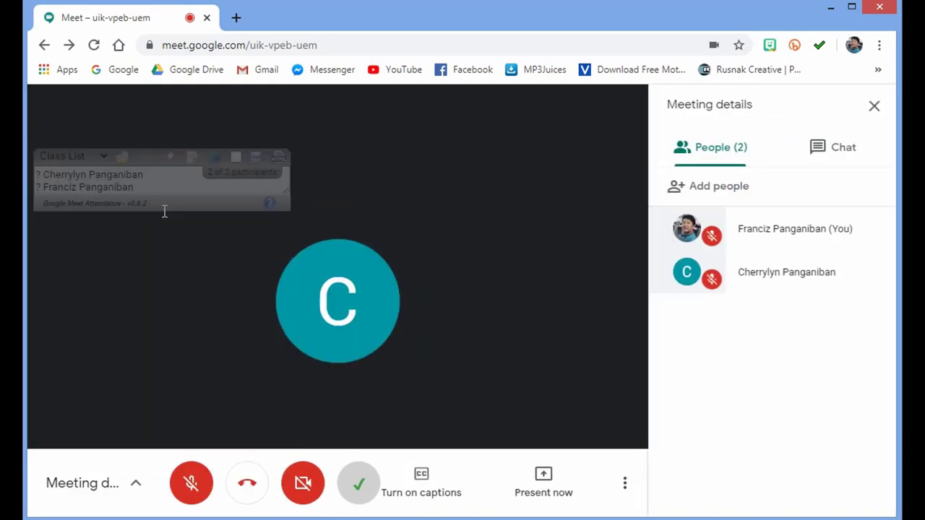
mouse_move(181, 185)
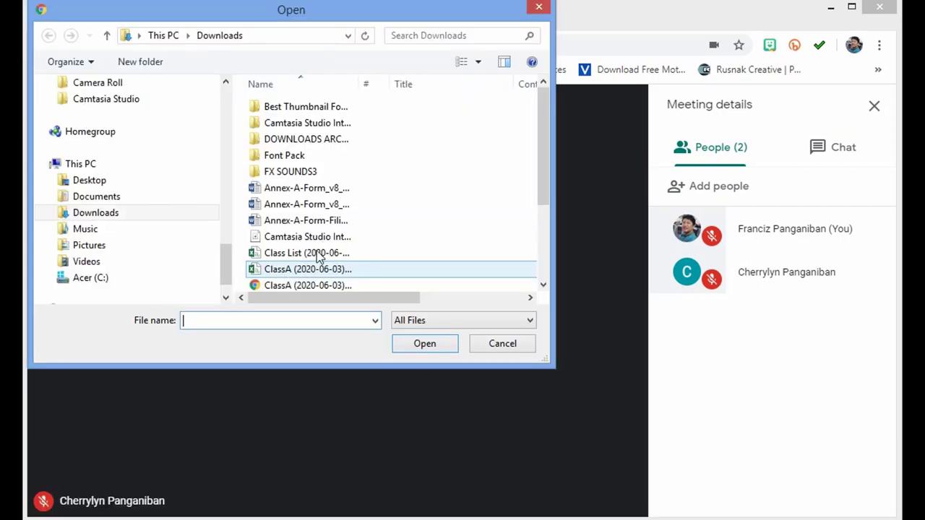
Load the ClassA (2020-06-03) class list file from Downloads into the attendance overlay.
key(Up)
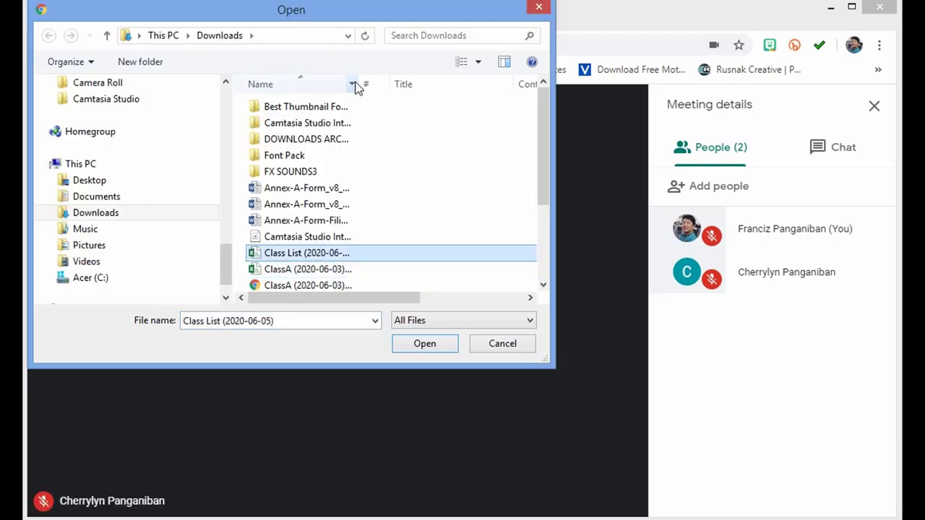
click(352, 83)
drag(388, 84, 506, 84)
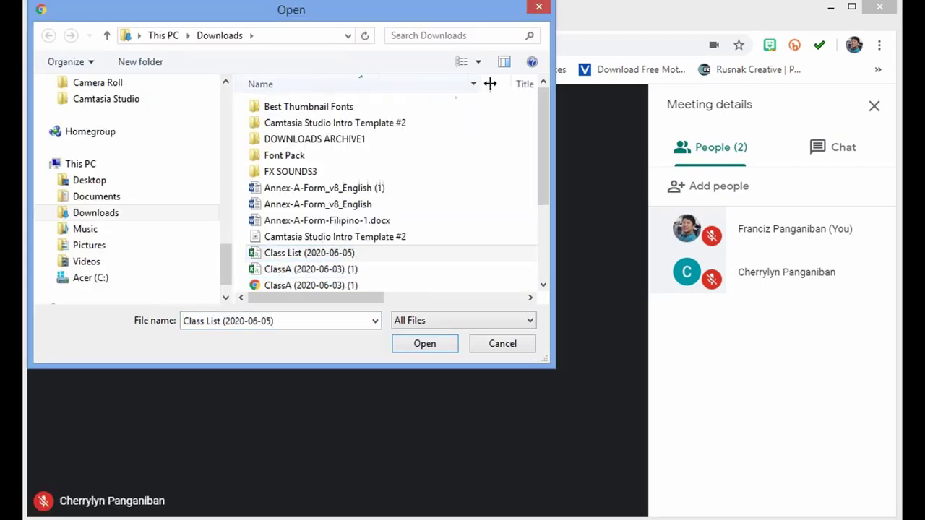
click(322, 271)
scroll(322, 271, down, 1)
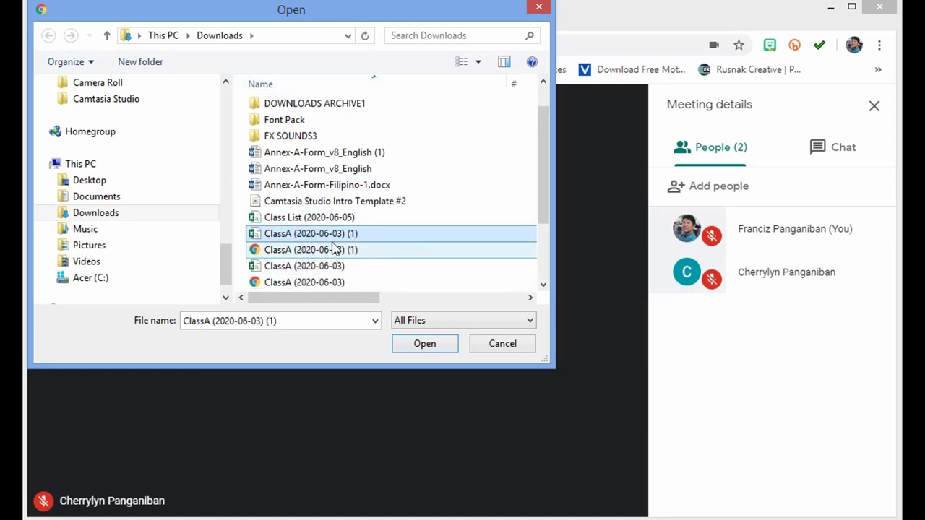
click(335, 240)
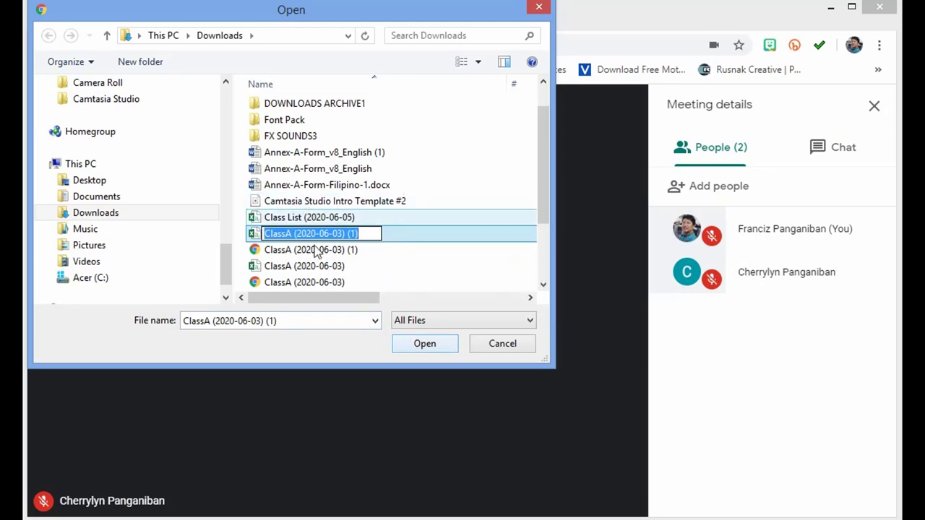
click(324, 266)
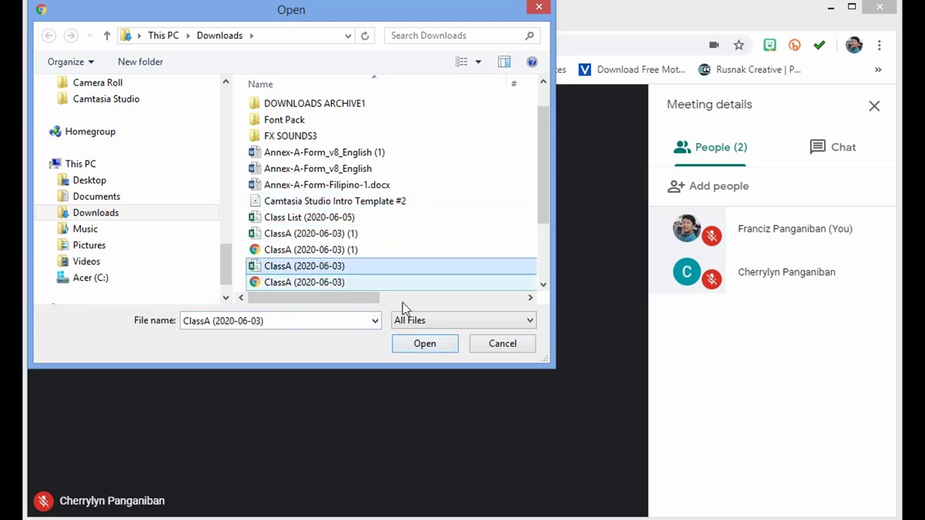
click(414, 347)
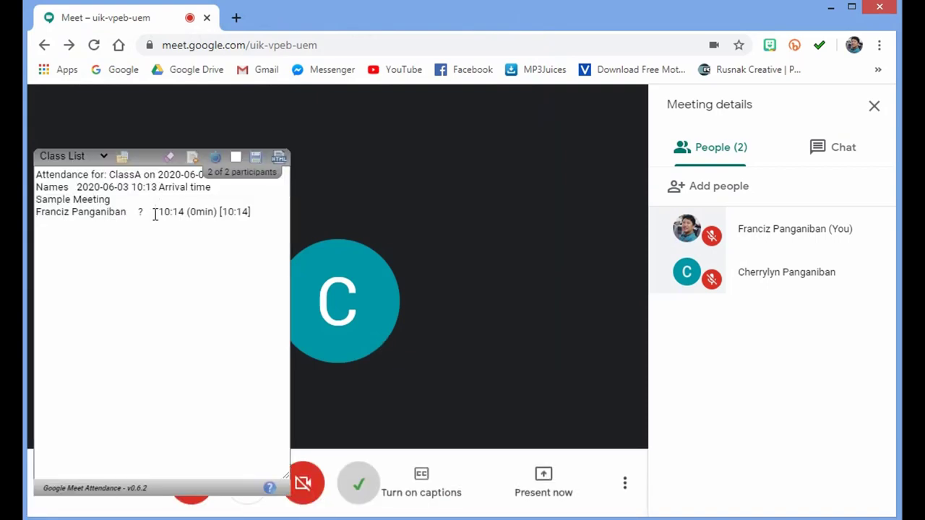
Erase the ClassA attendance entries so the list reads 0 of 4 participants.
click(151, 186)
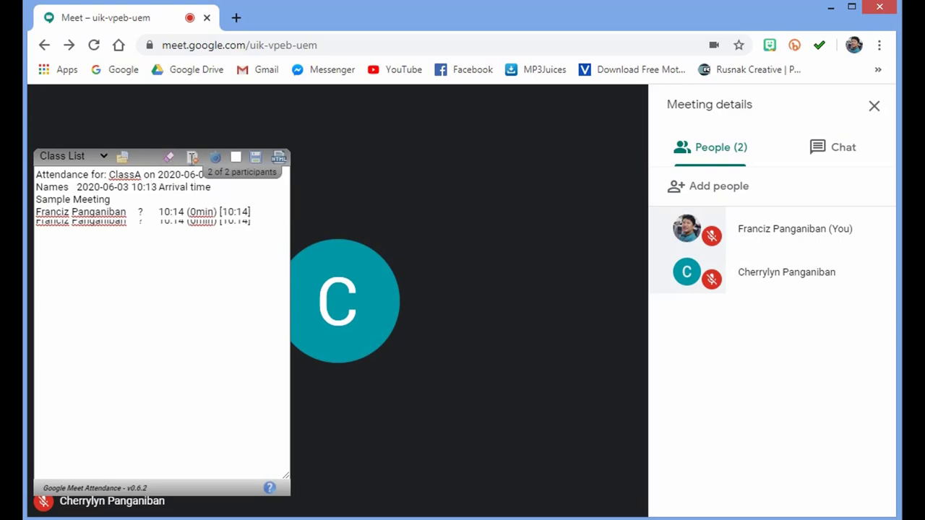
click(192, 157)
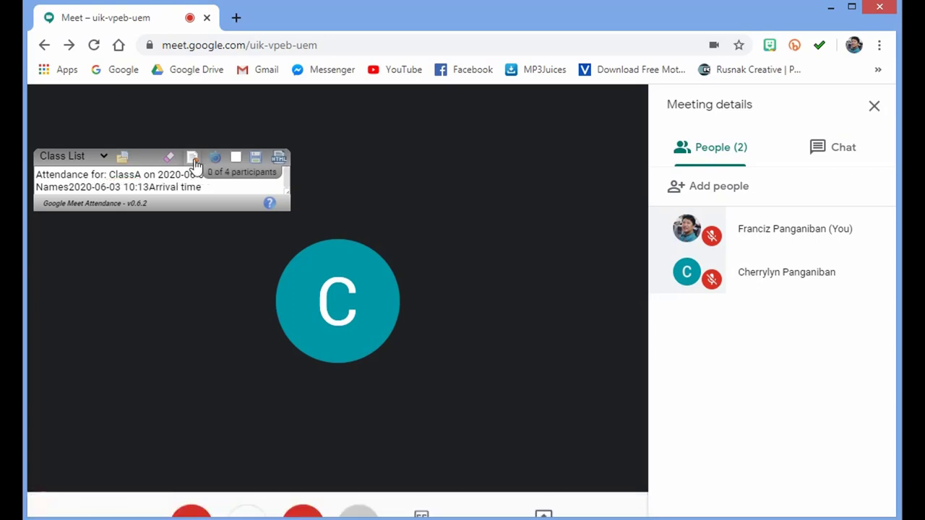
Delete all class names, leaving the two call participants listed as 2 of 2.
click(194, 162)
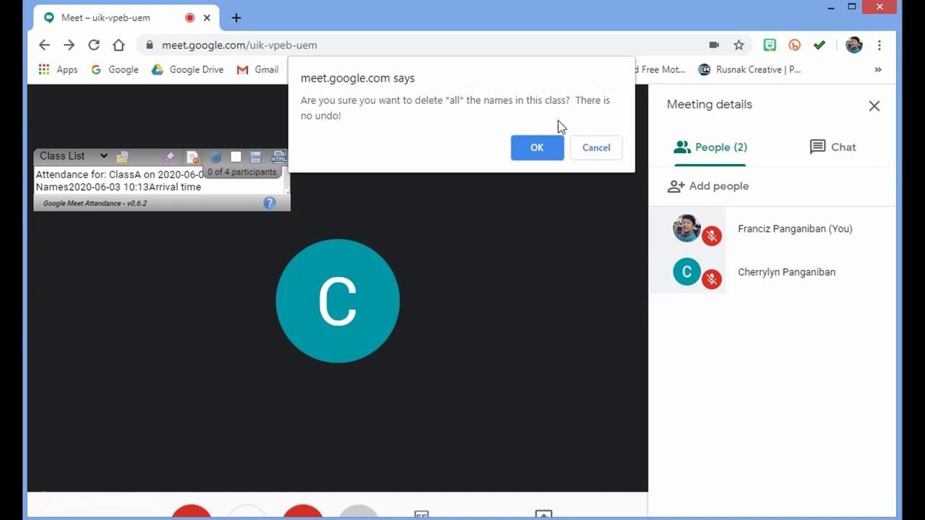
key(Return)
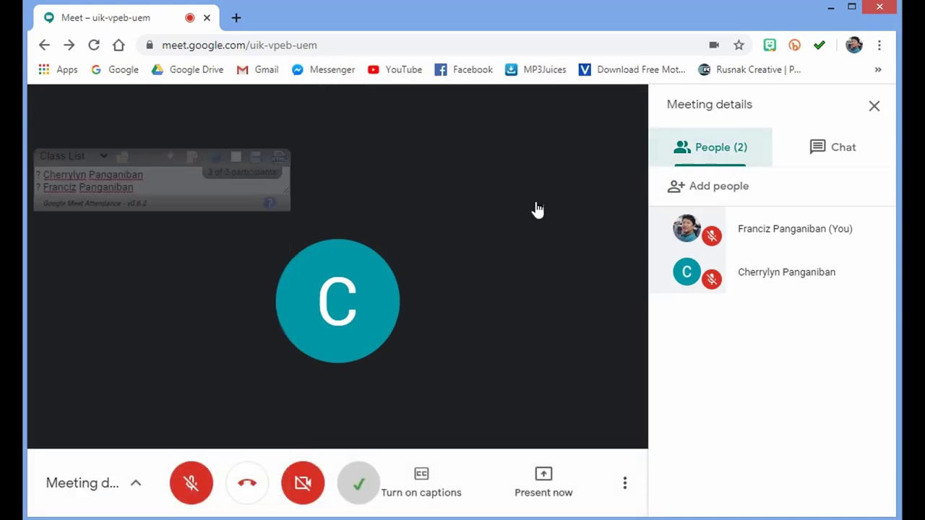
click(221, 196)
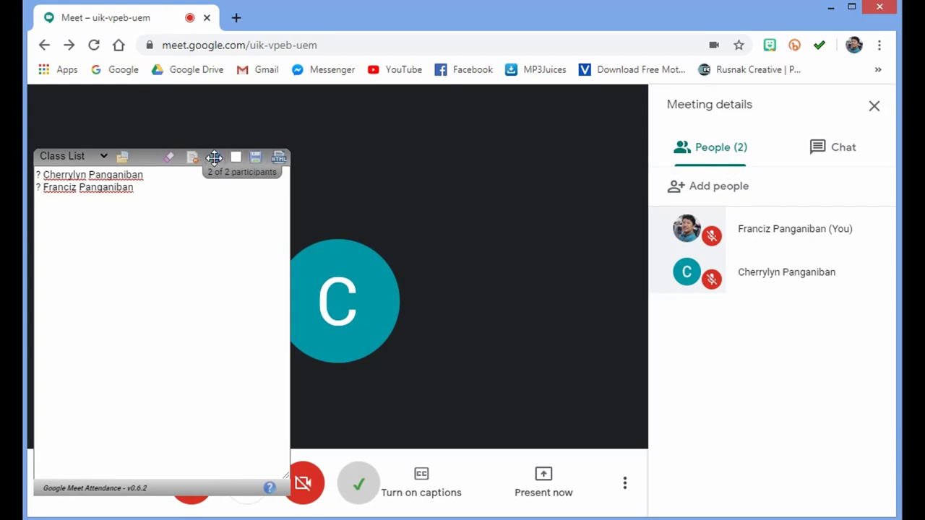
mouse_move(215, 163)
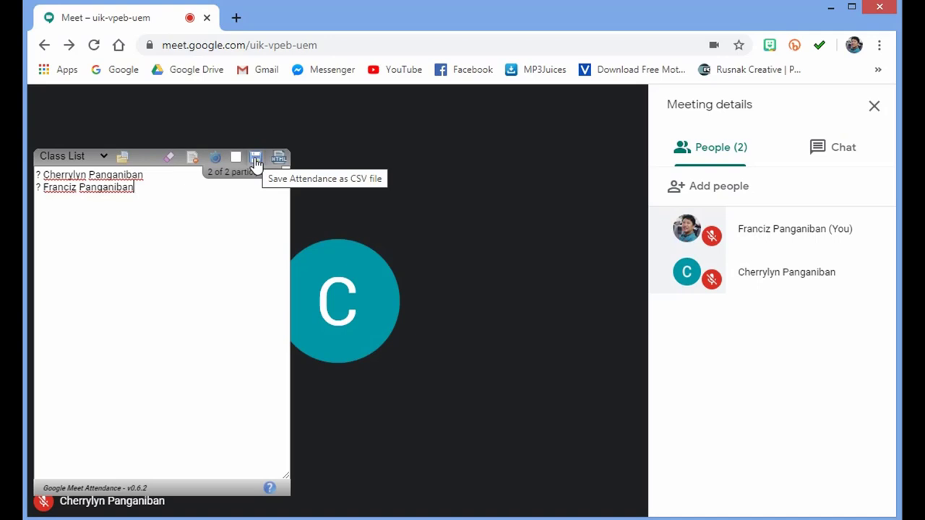
Export the attendance to CSV and open Class List (2020-06-05) (1) in Excel.
click(256, 162)
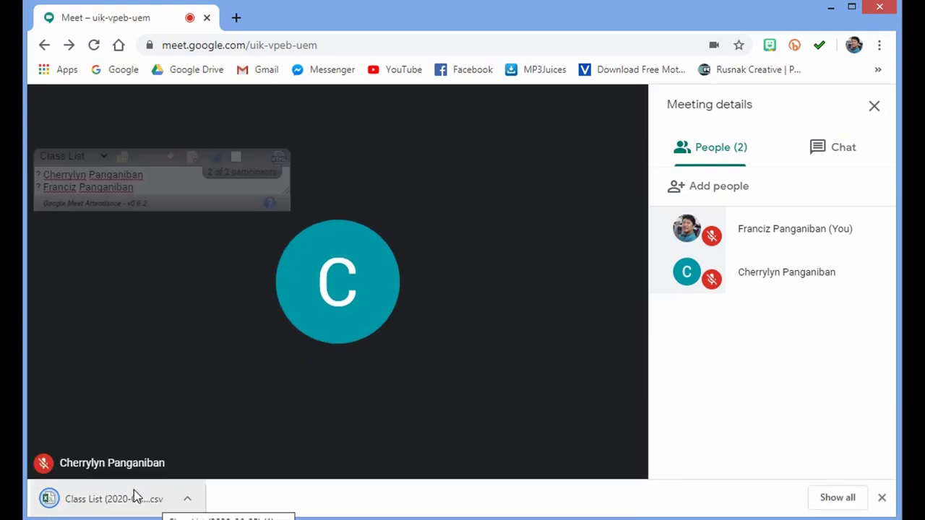
click(189, 497)
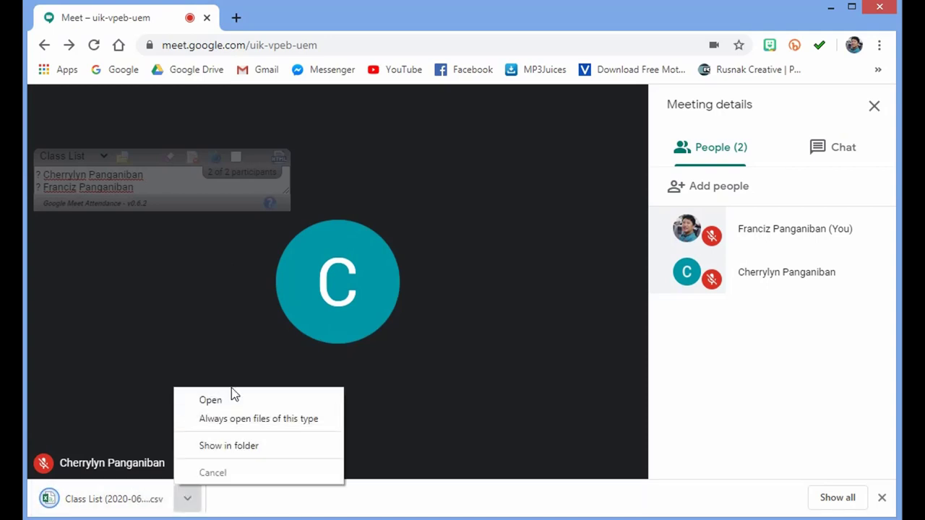
click(232, 395)
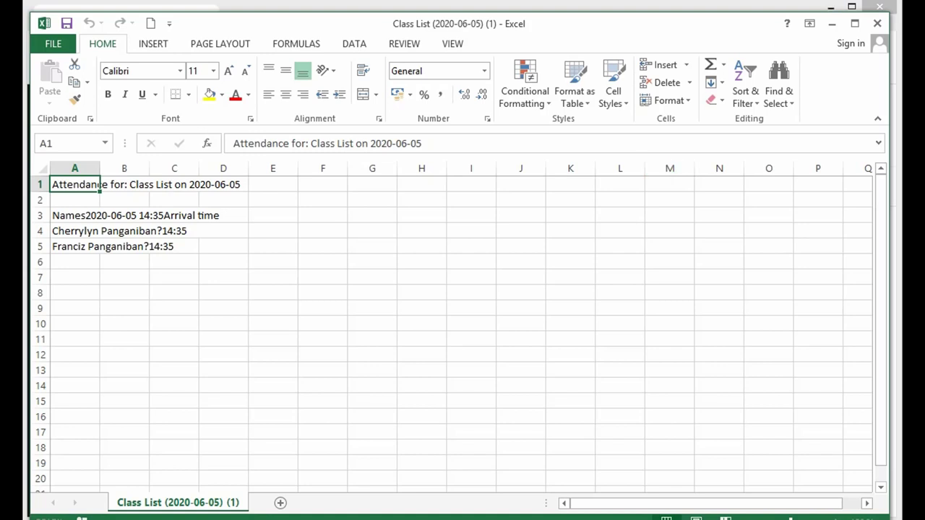
Close the Excel window showing the Class List (2020-06-05) attendance sheet.
click(877, 23)
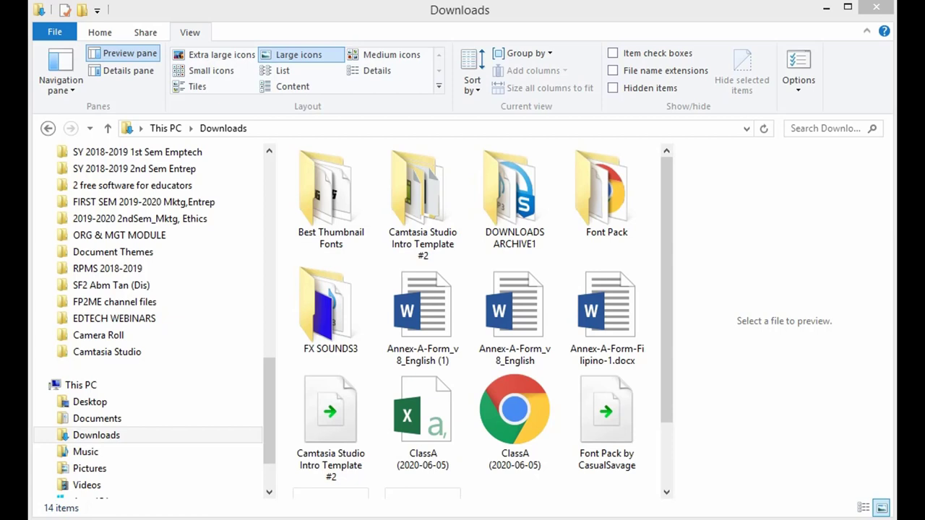
Open the ClassA (2020-06-05) HTML report from the Downloads folder.
drag(666, 350, 666, 398)
click(515, 352)
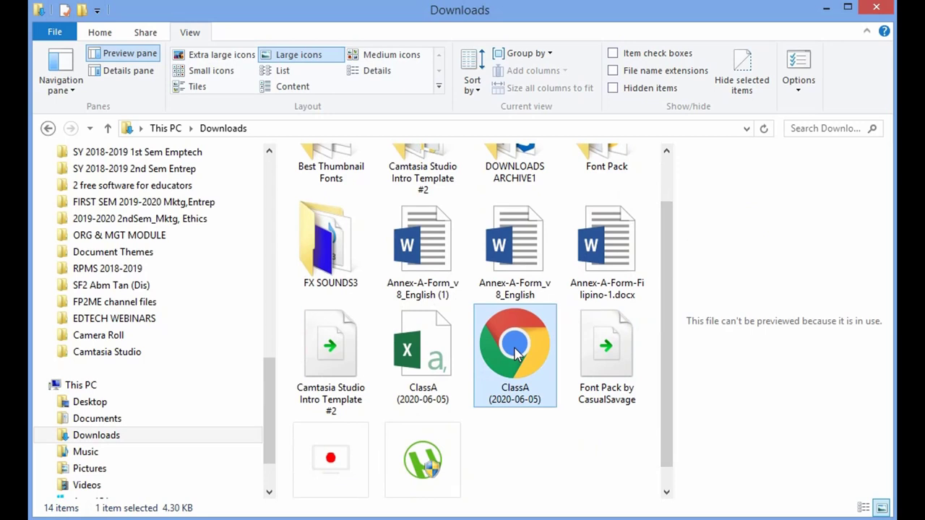
double_click(542, 339)
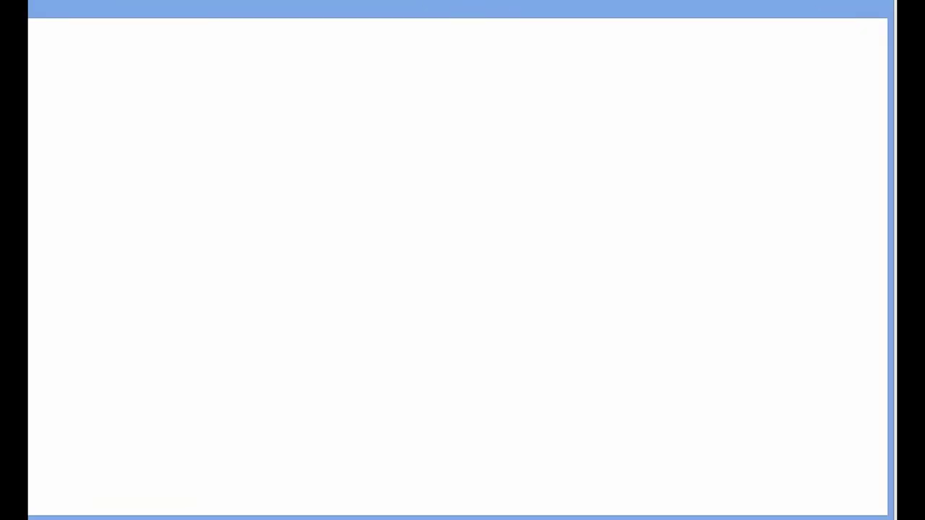
Make the Chrome window showing the ClassA 2020-06-05 Attendance Report smaller.
mouse_move(28, 1)
mouse_down()
mouse_move(55, 13)
mouse_move(42, 3)
mouse_up()
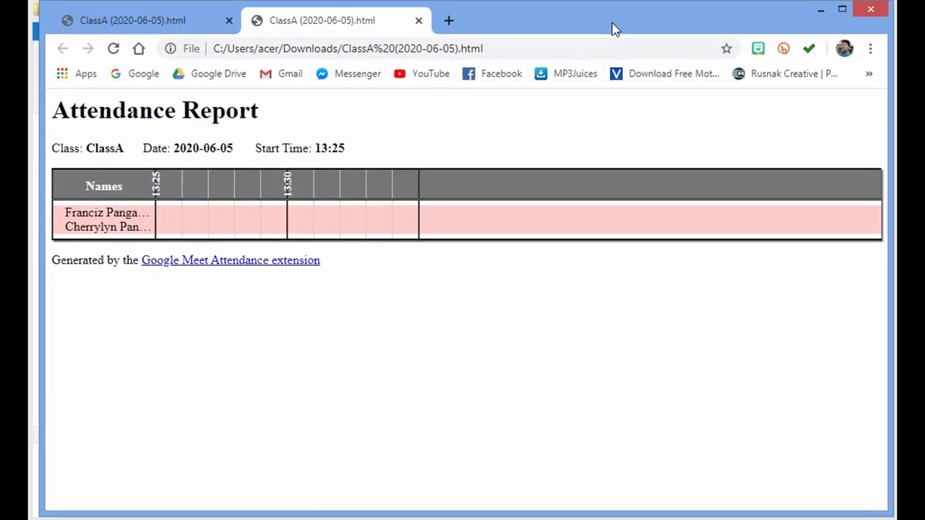